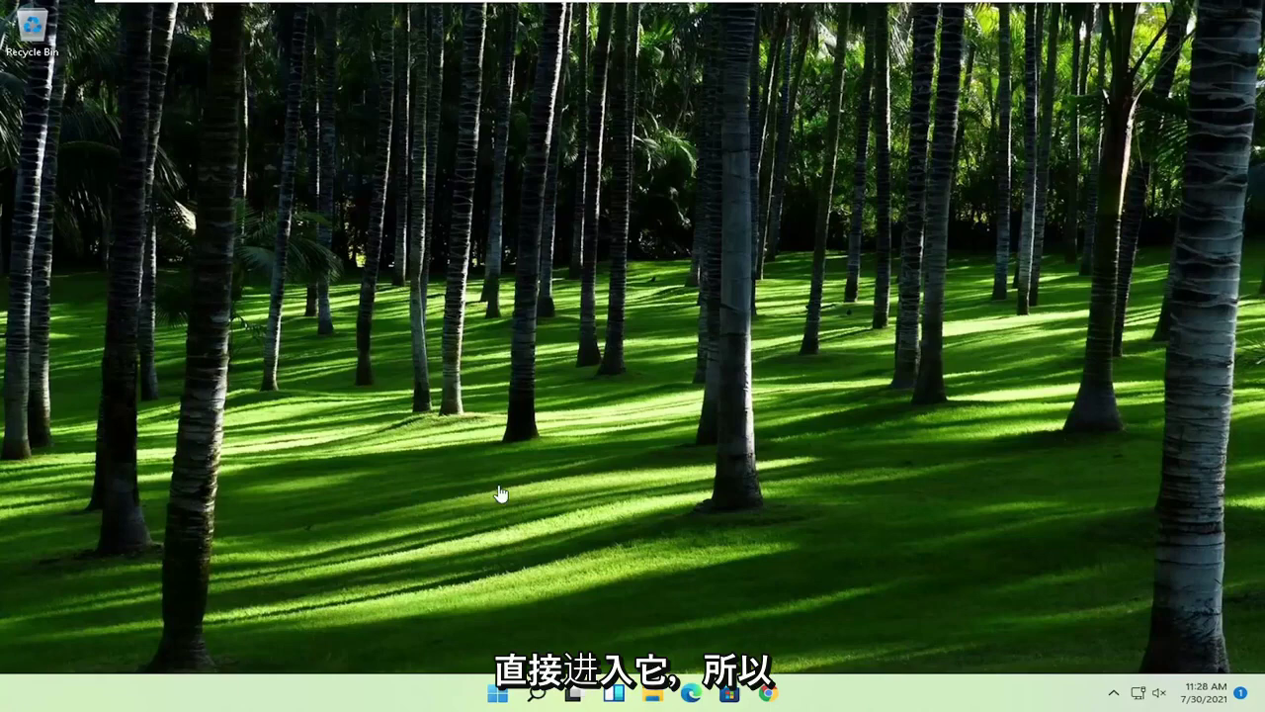
Search the Start menu for regedit and bring up Registry Editor's Run as administrator option.
left_click(497, 693)
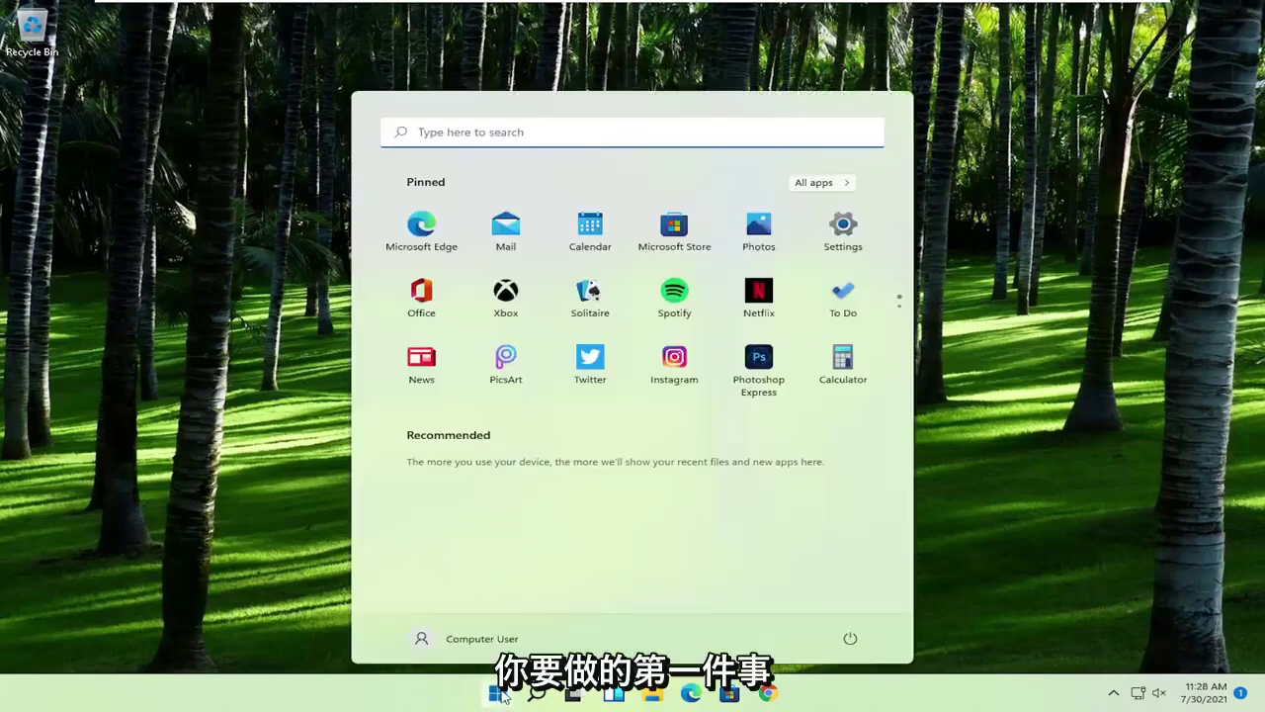
type("regedit")
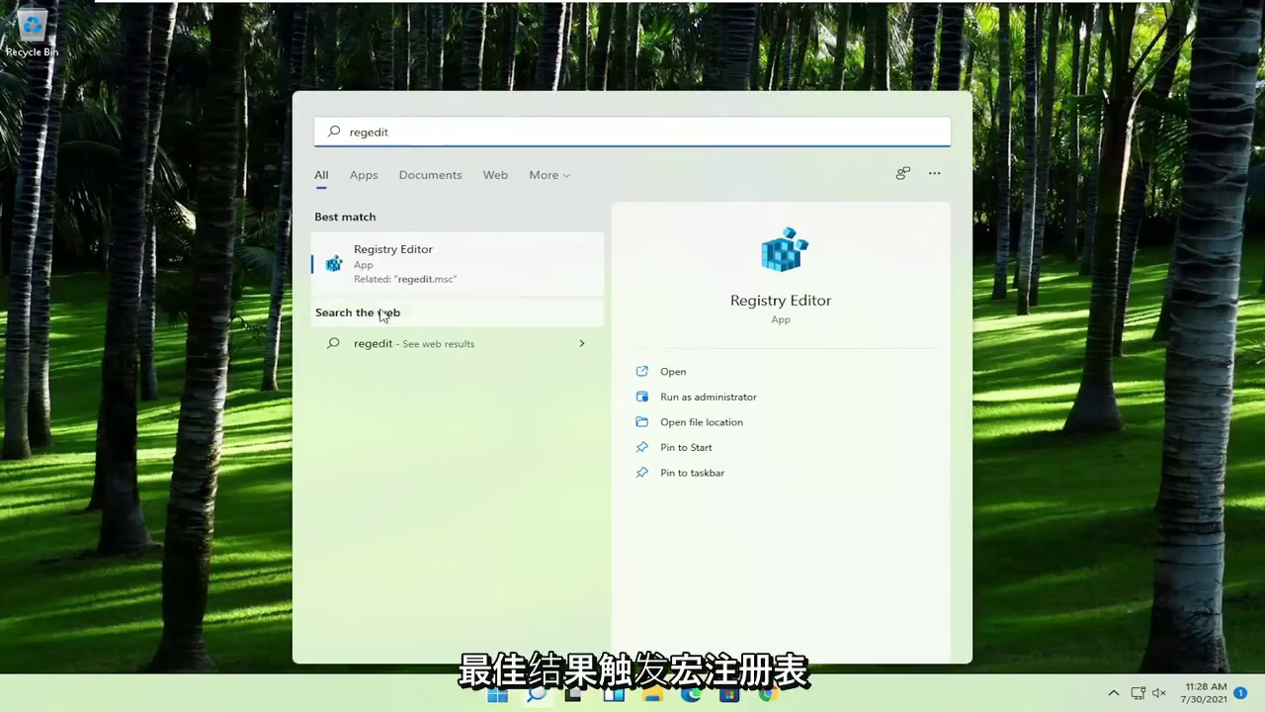
right_click(406, 261)
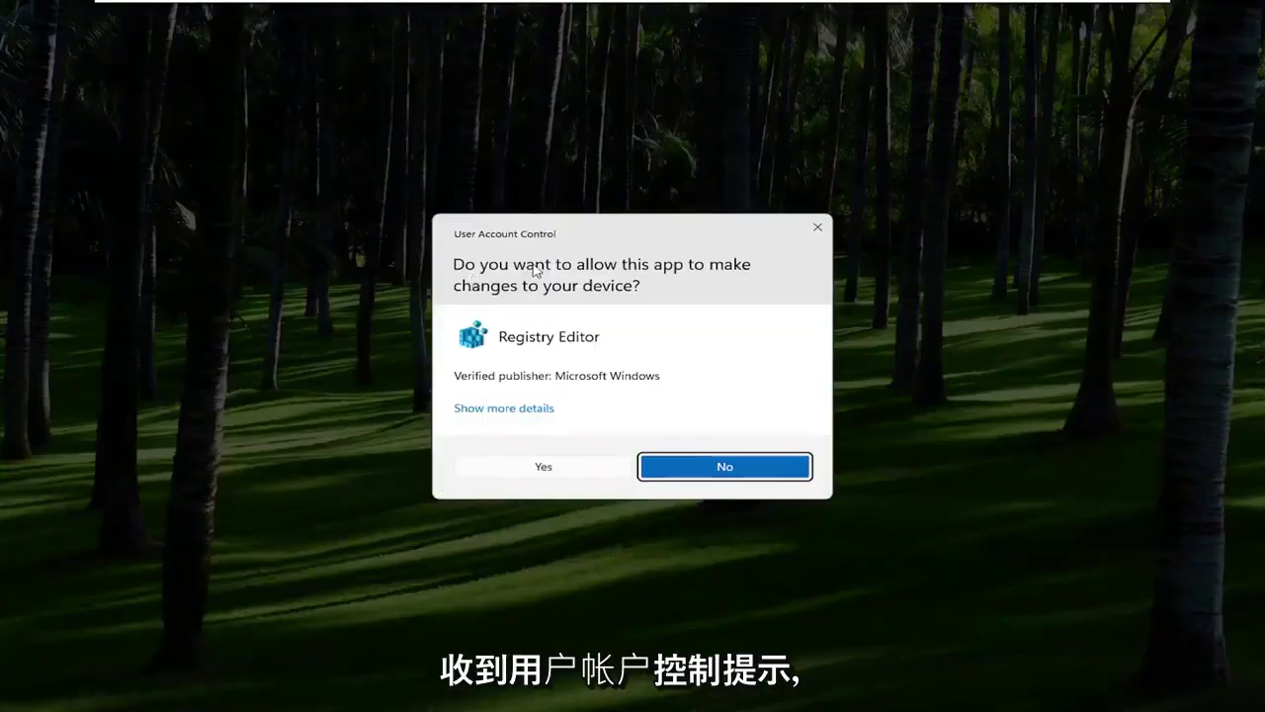
Approve the UAC prompt, reposition the Registry Editor window, then open and cancel the Export dialog.
left_click(544, 466)
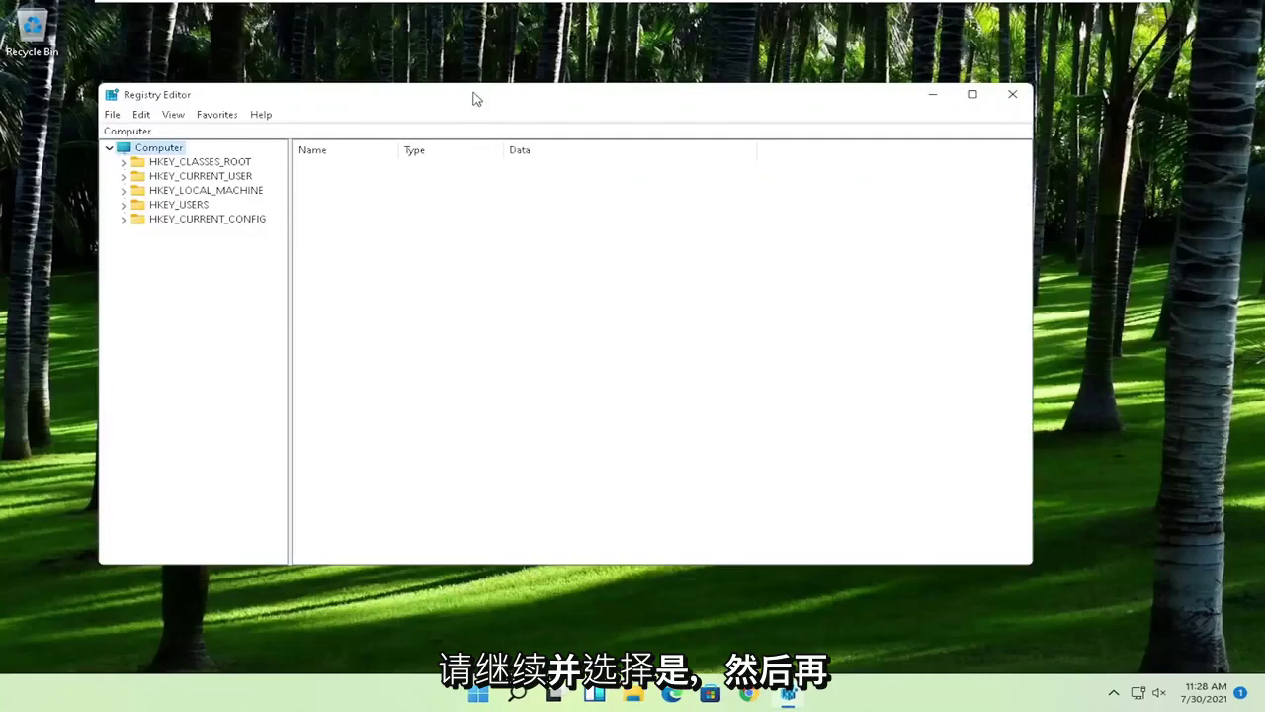
left_click_drag(474, 99, 515, 92)
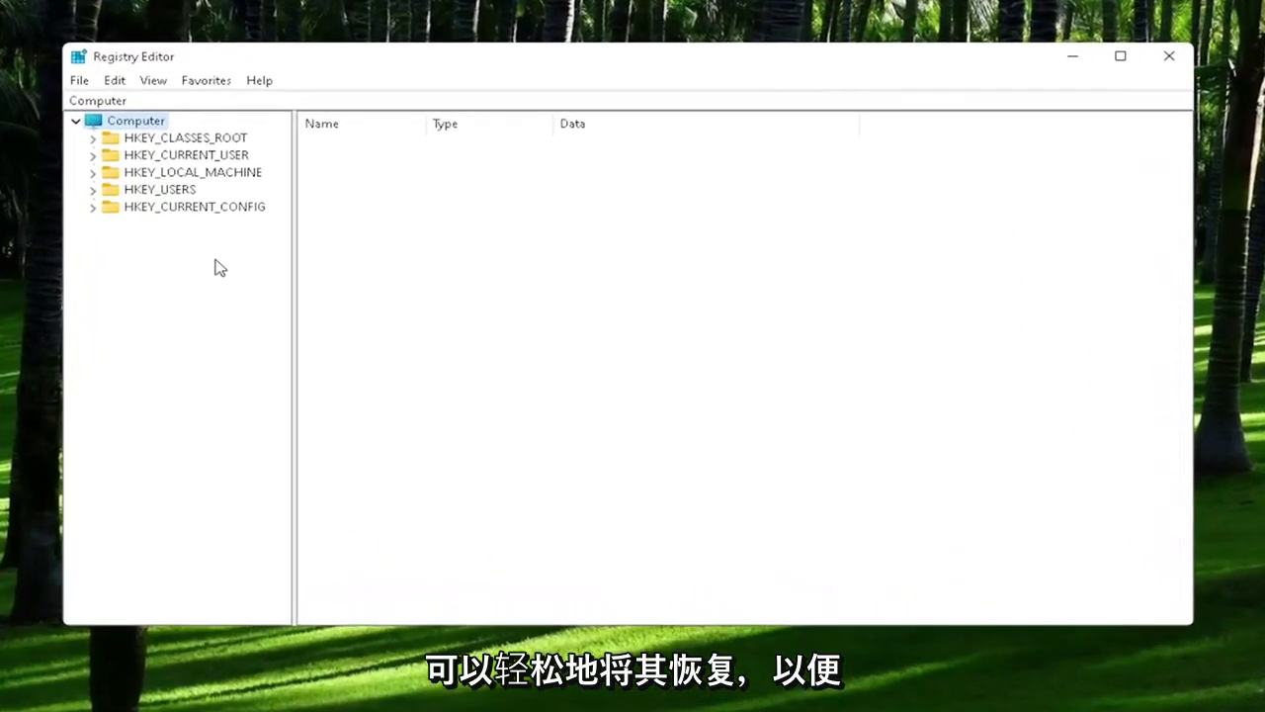
left_click(84, 81)
left_click(79, 123)
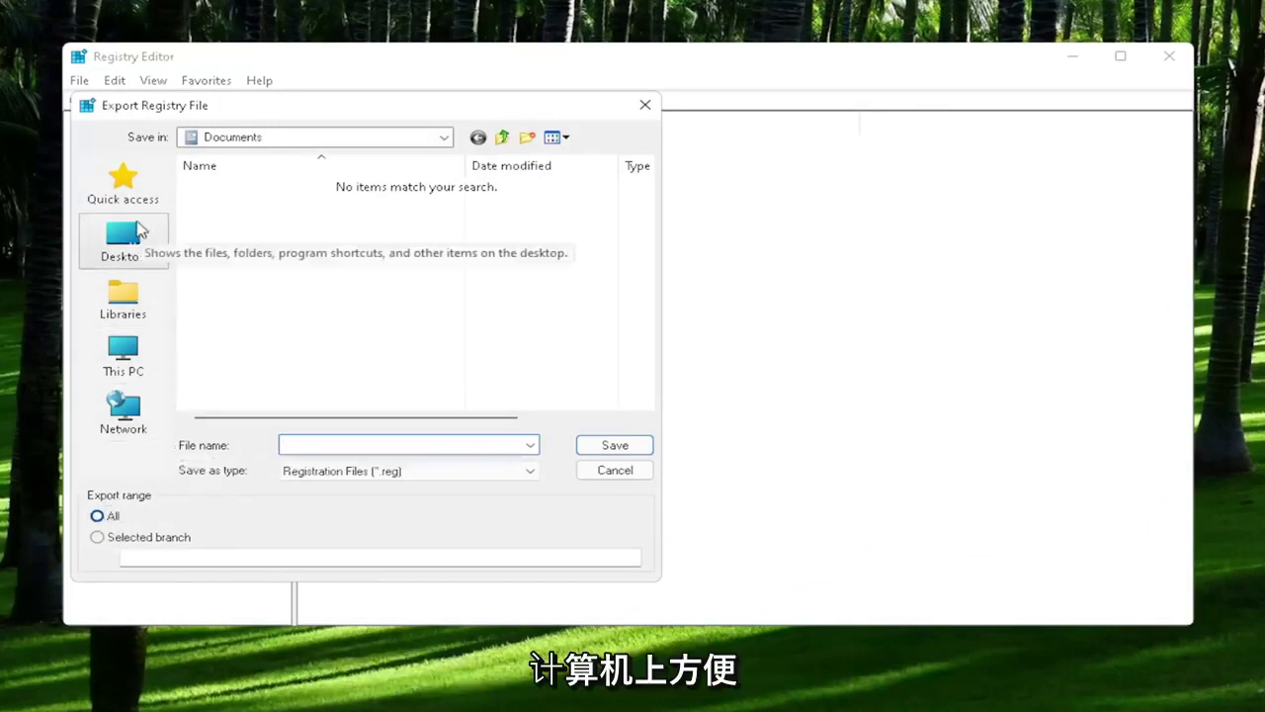
left_click(615, 470)
Bring up the Import Registry File dialog showing the Desktop folder.
left_click(79, 80)
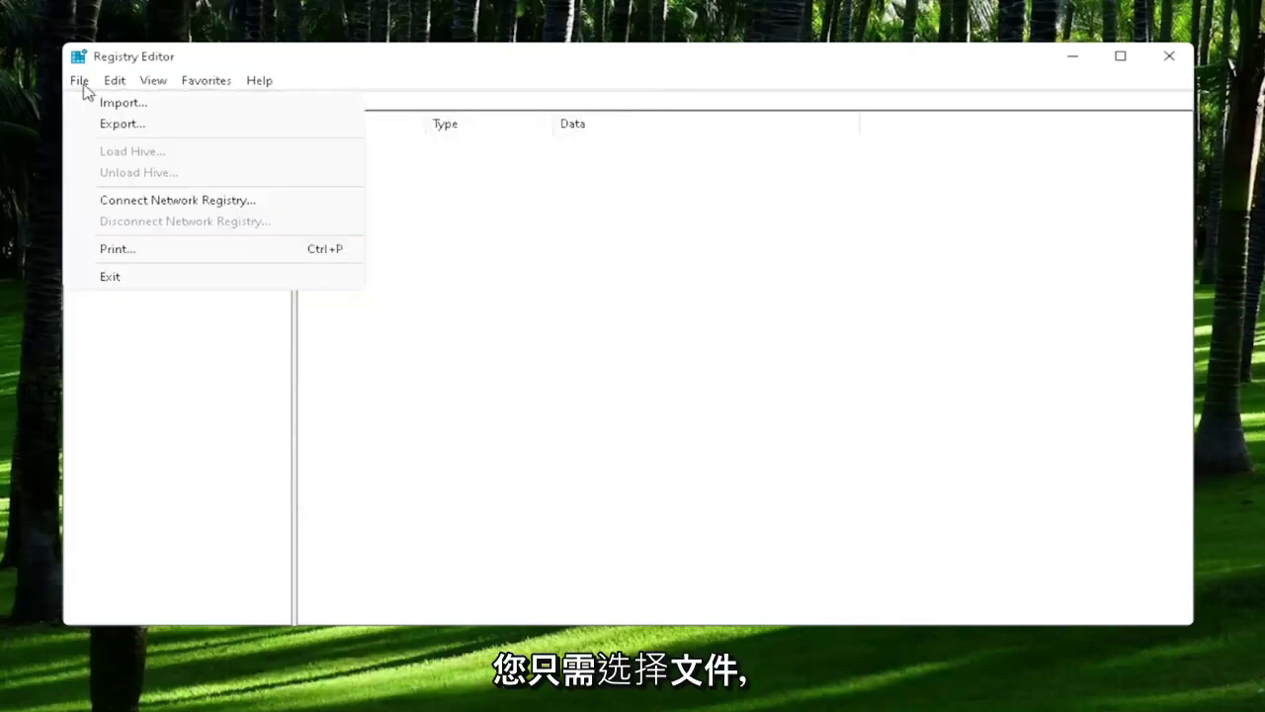
left_click(108, 104)
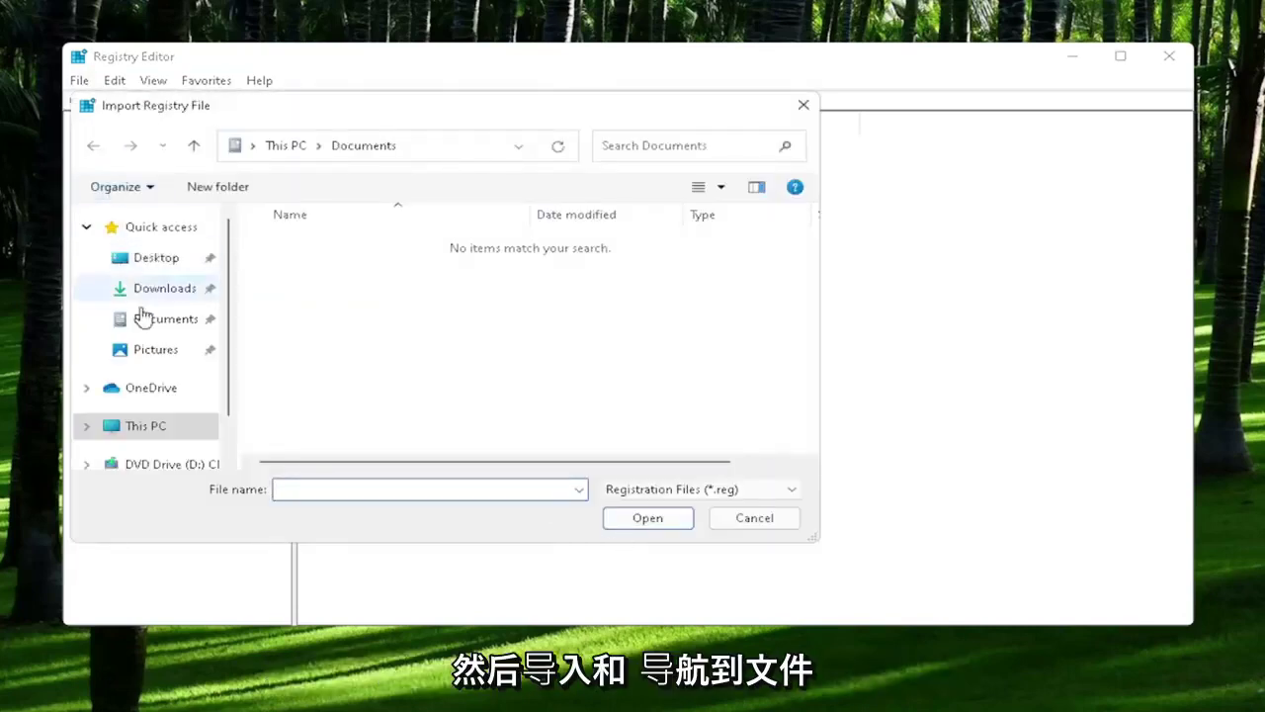
left_click(147, 259)
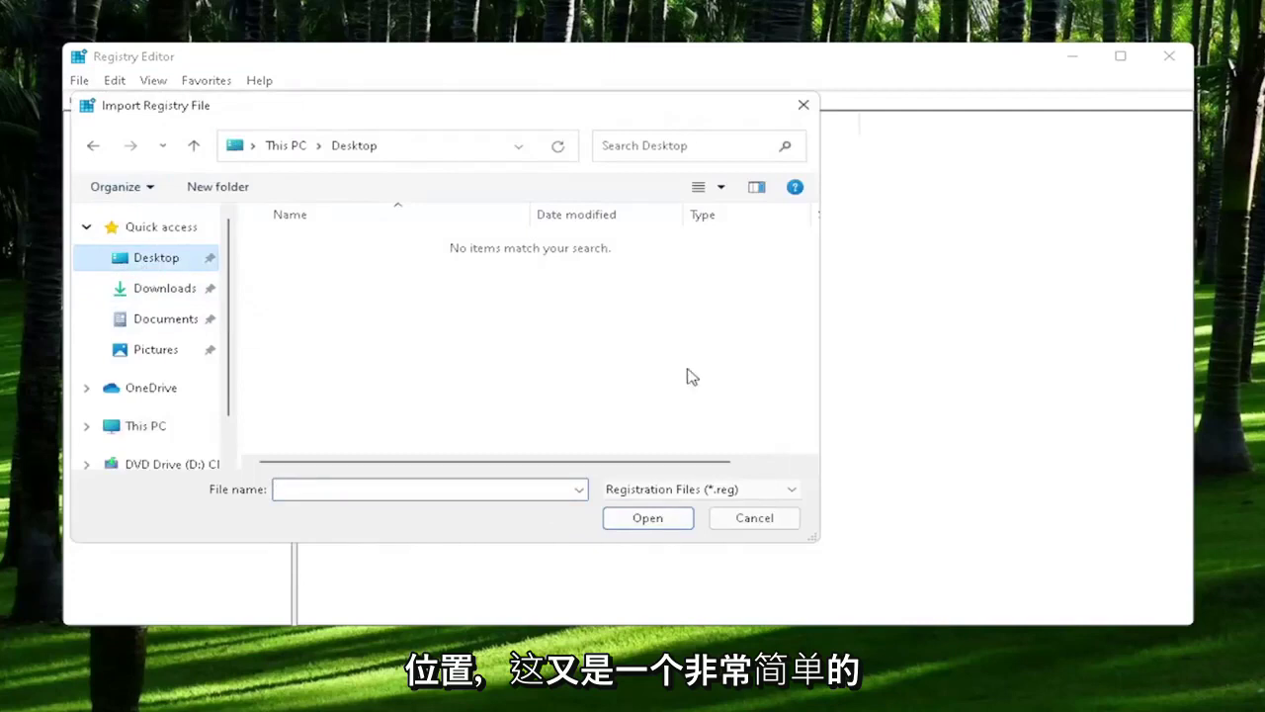
Cancel the import, go to HKEY_CLASSES_ROOT\.exe, and confirm its (Default) data is exefile.
left_click(757, 517)
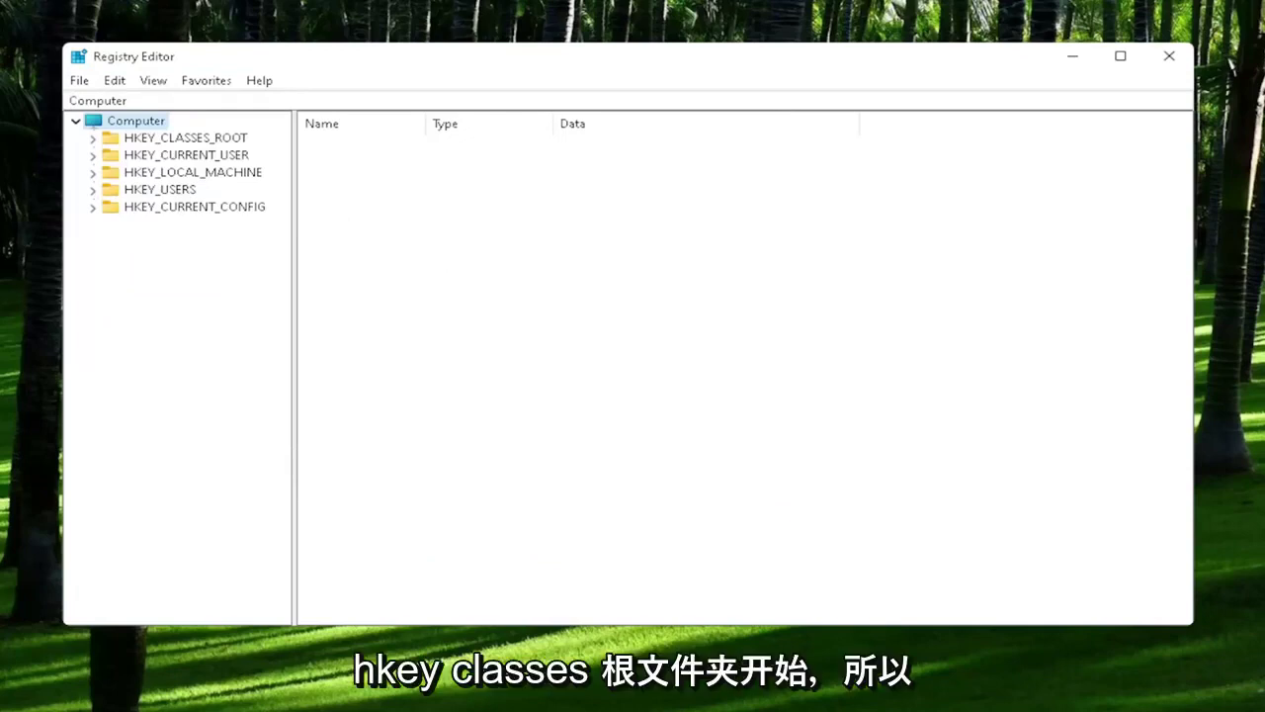
left_click(187, 139)
double_click(195, 141)
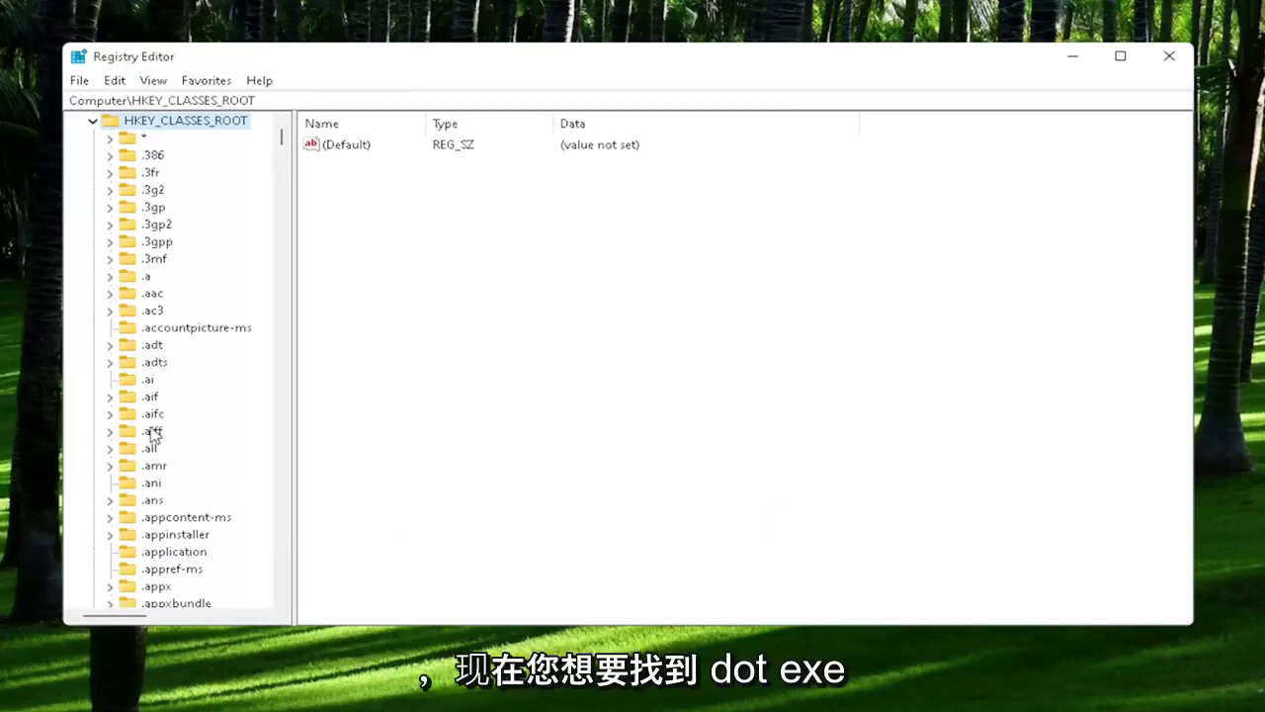
scroll(153, 450, "down", 15)
scroll(153, 453, "down", 20)
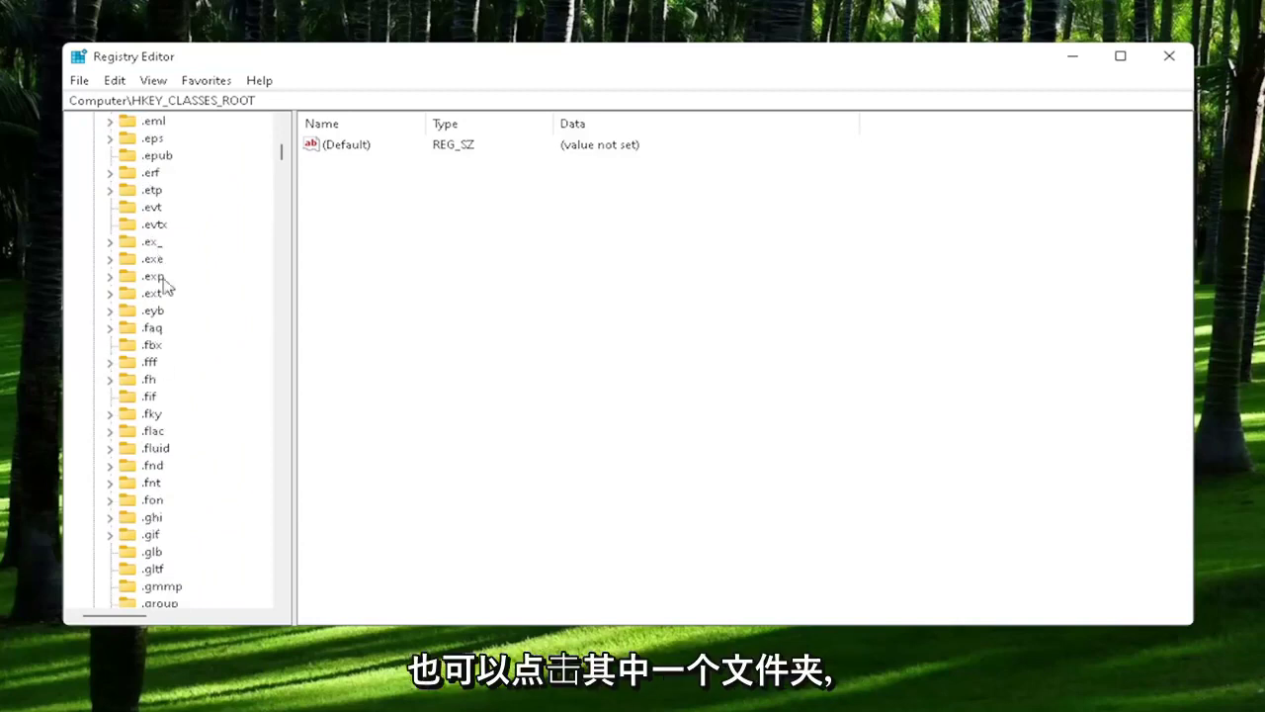
left_click(153, 260)
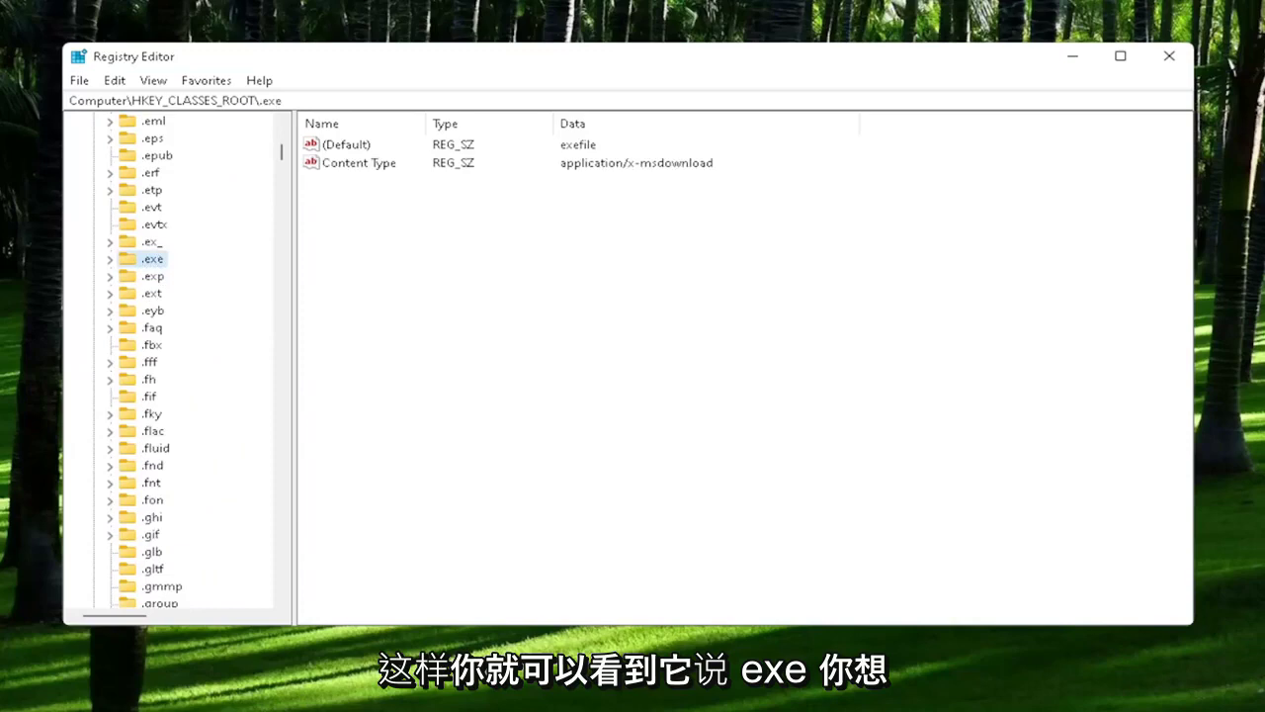
left_click(346, 145)
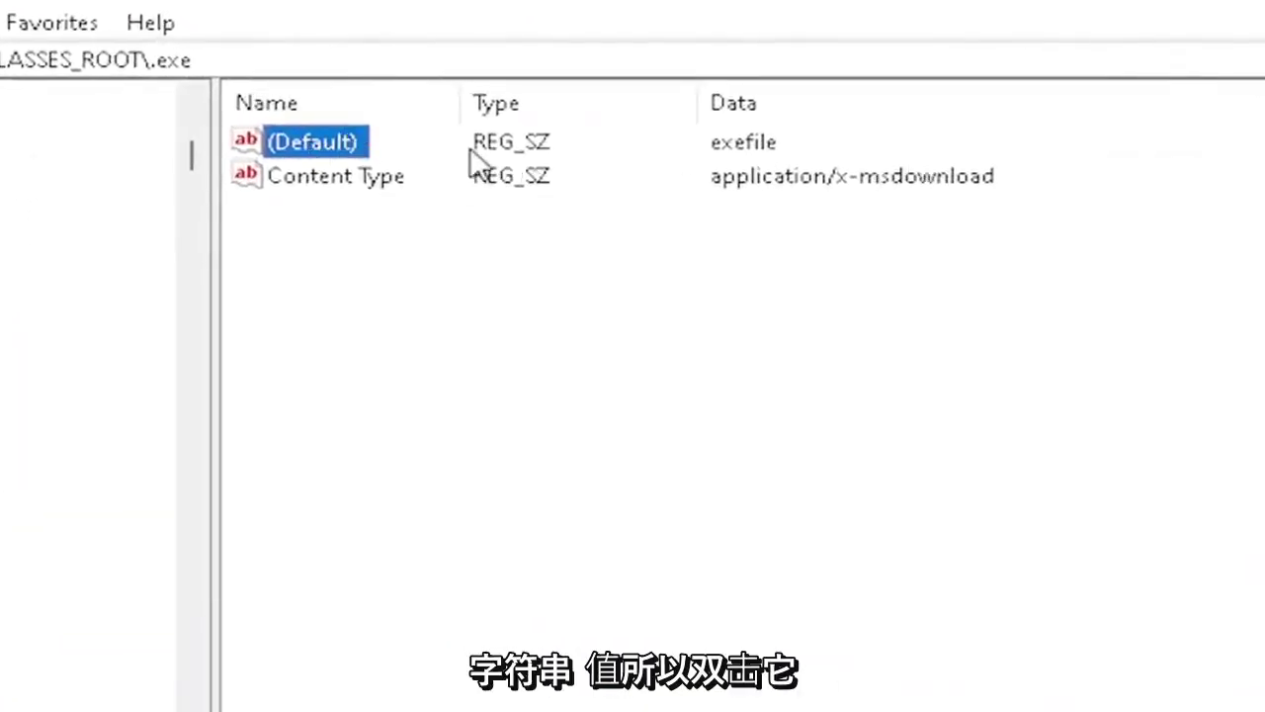
double_click(308, 146)
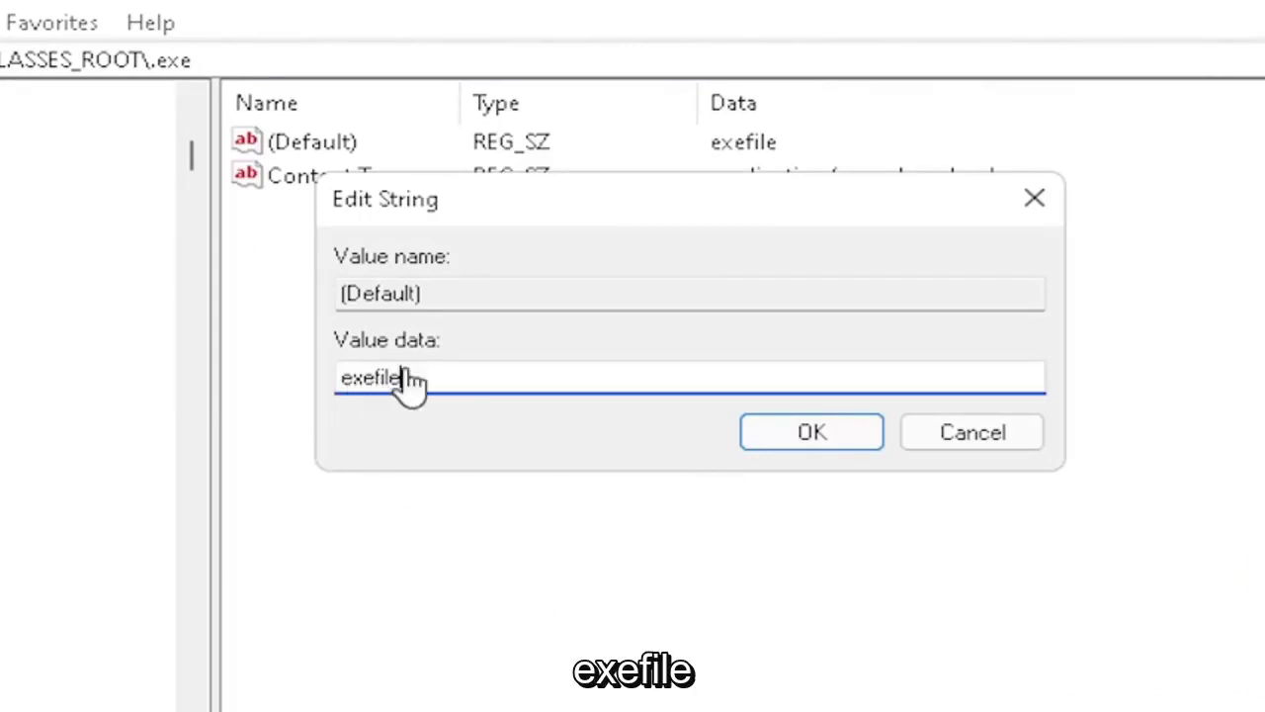
left_click(846, 437)
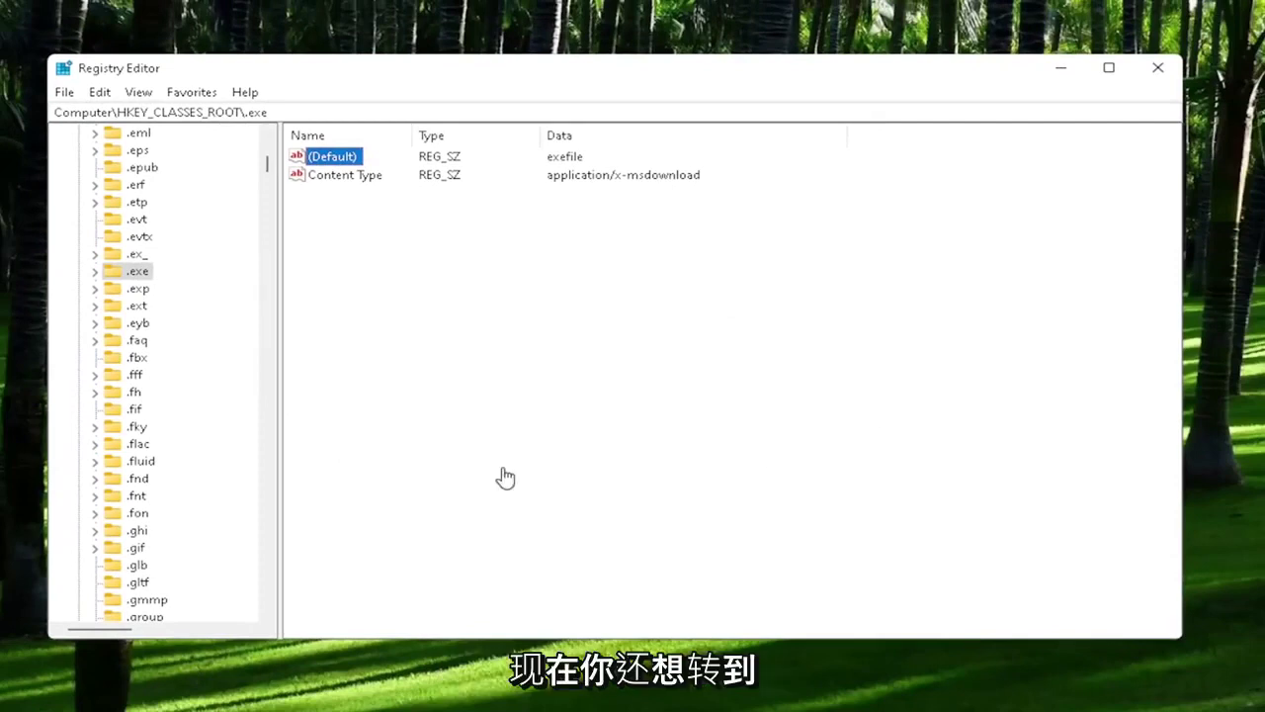
Jump to the exefile key by typing exe and set its (Default) data to Application.
scroll(192, 497, "down", 10)
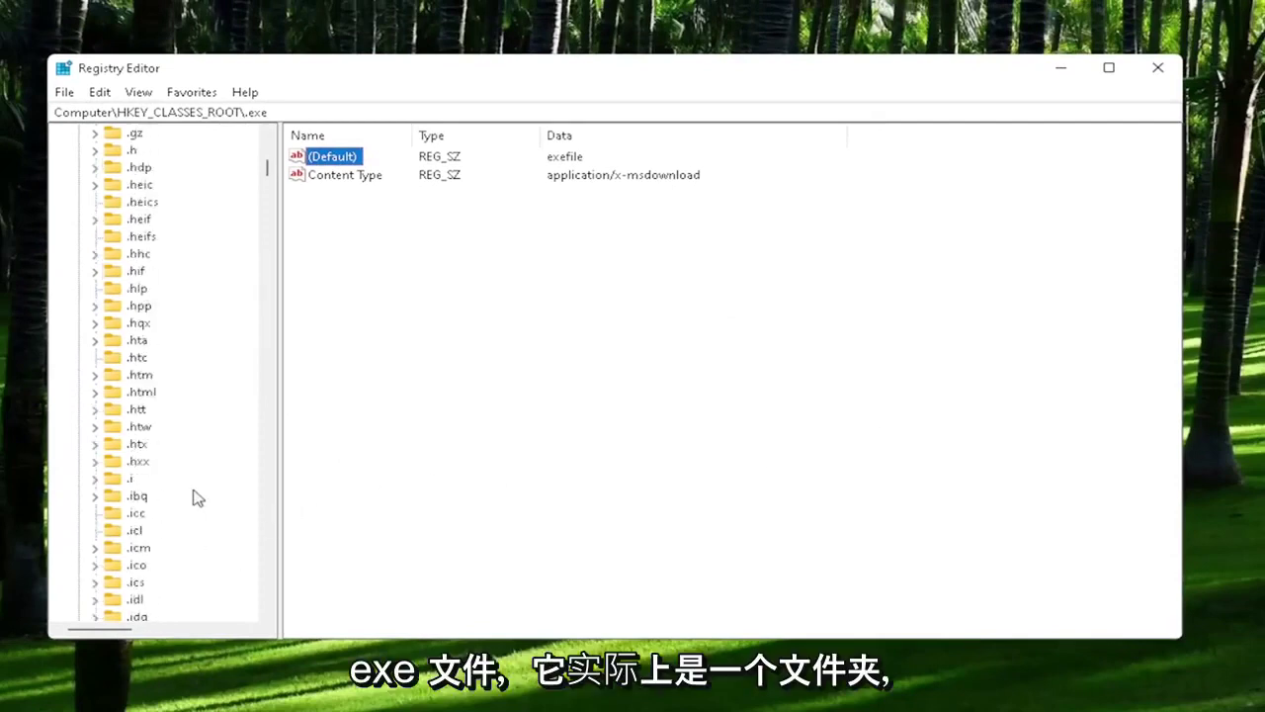
left_click(145, 565)
scroll(164, 444, "down", 7)
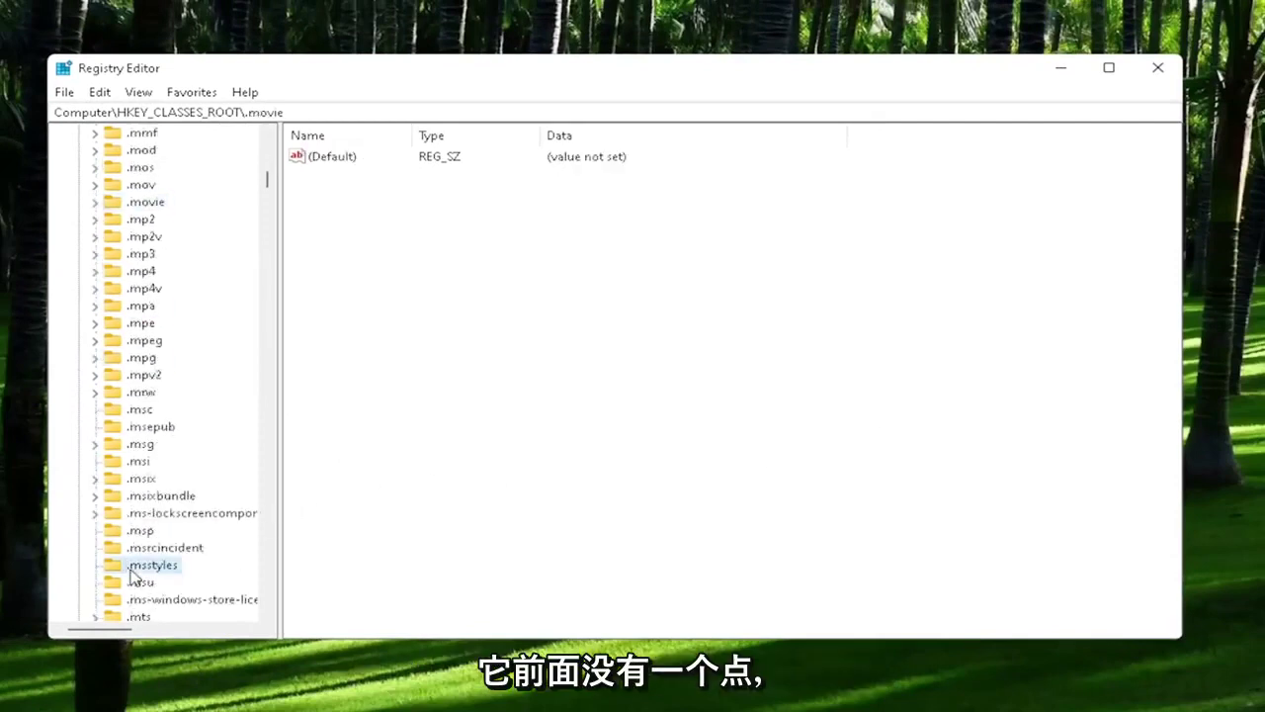
left_click(149, 564)
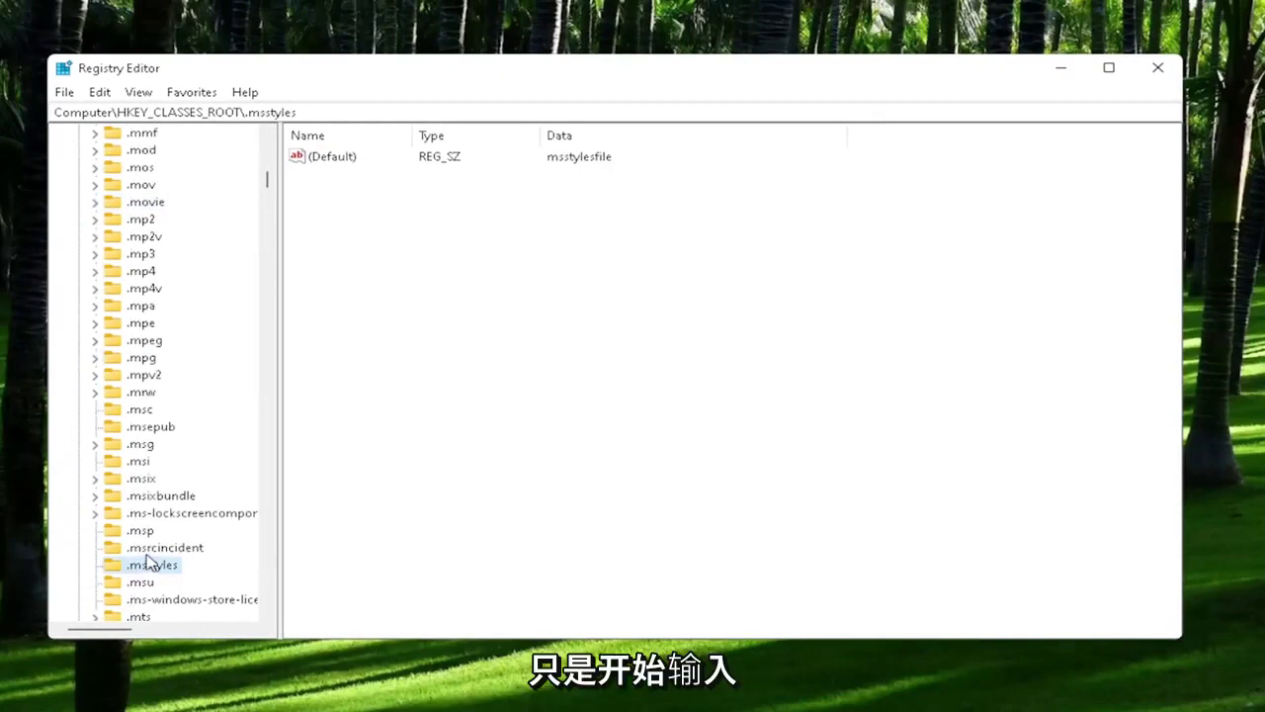
type("exefile")
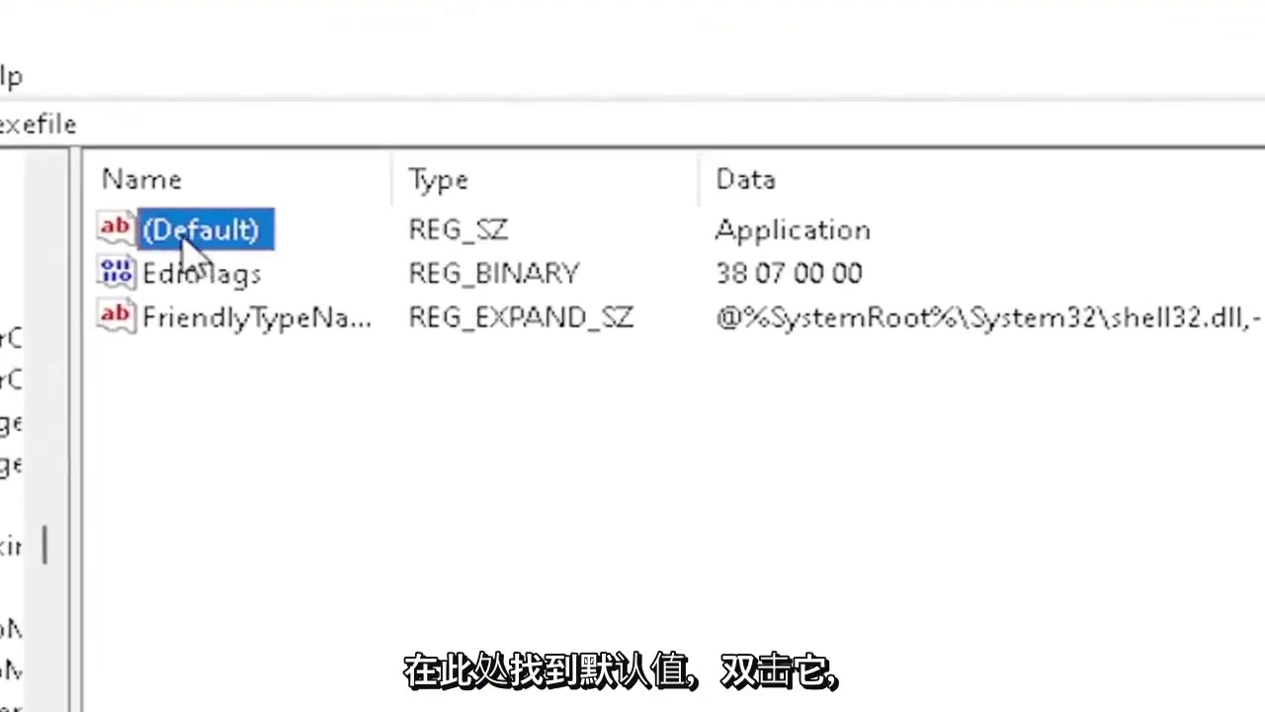
double_click(208, 223)
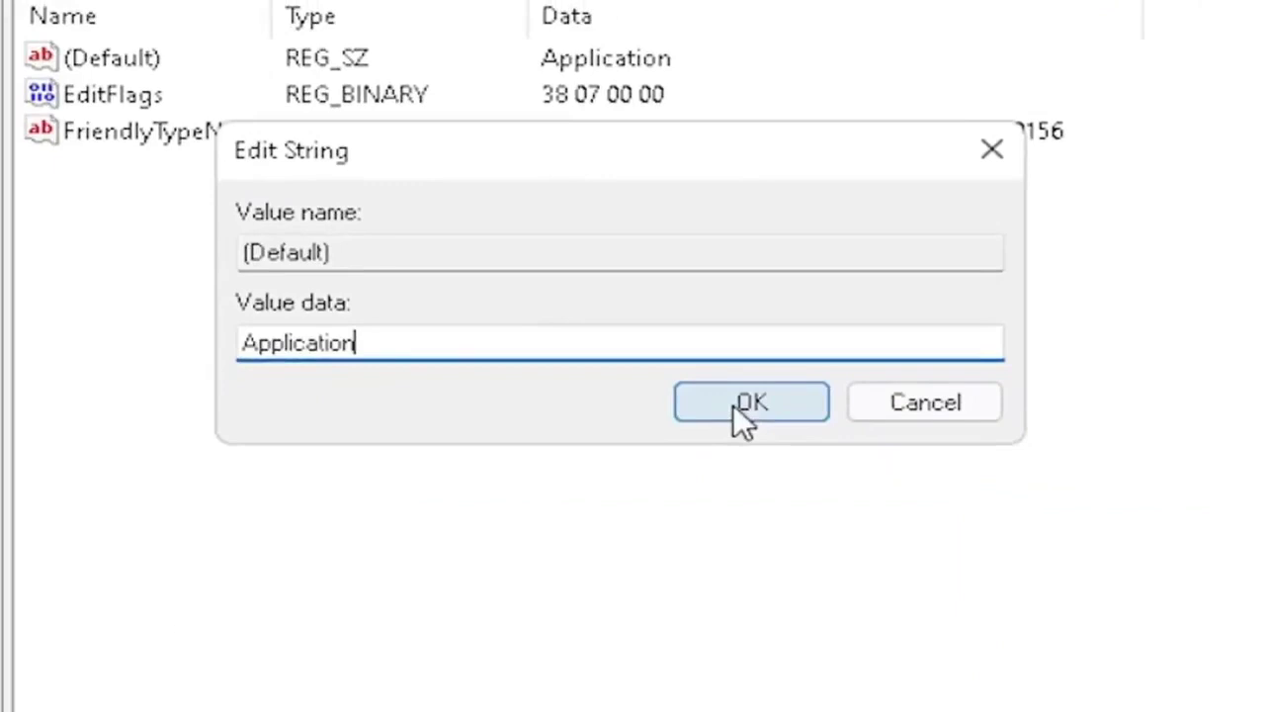
left_click(771, 437)
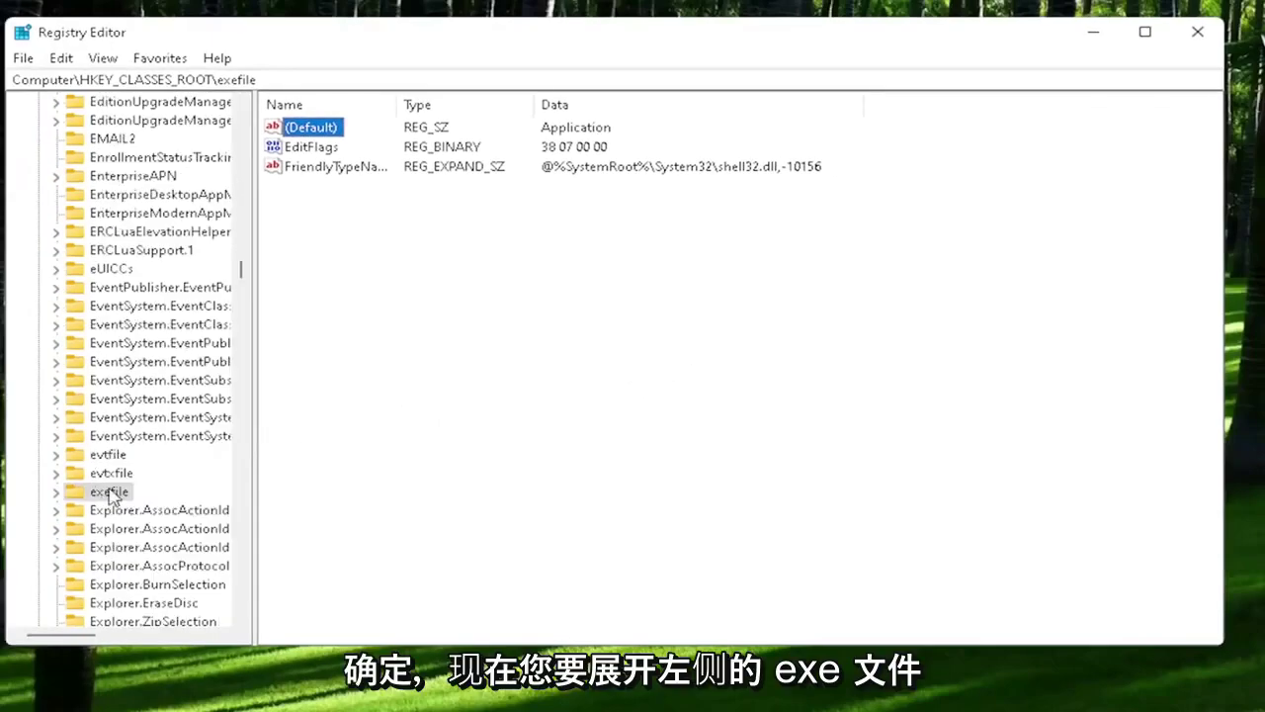
left_click(108, 494)
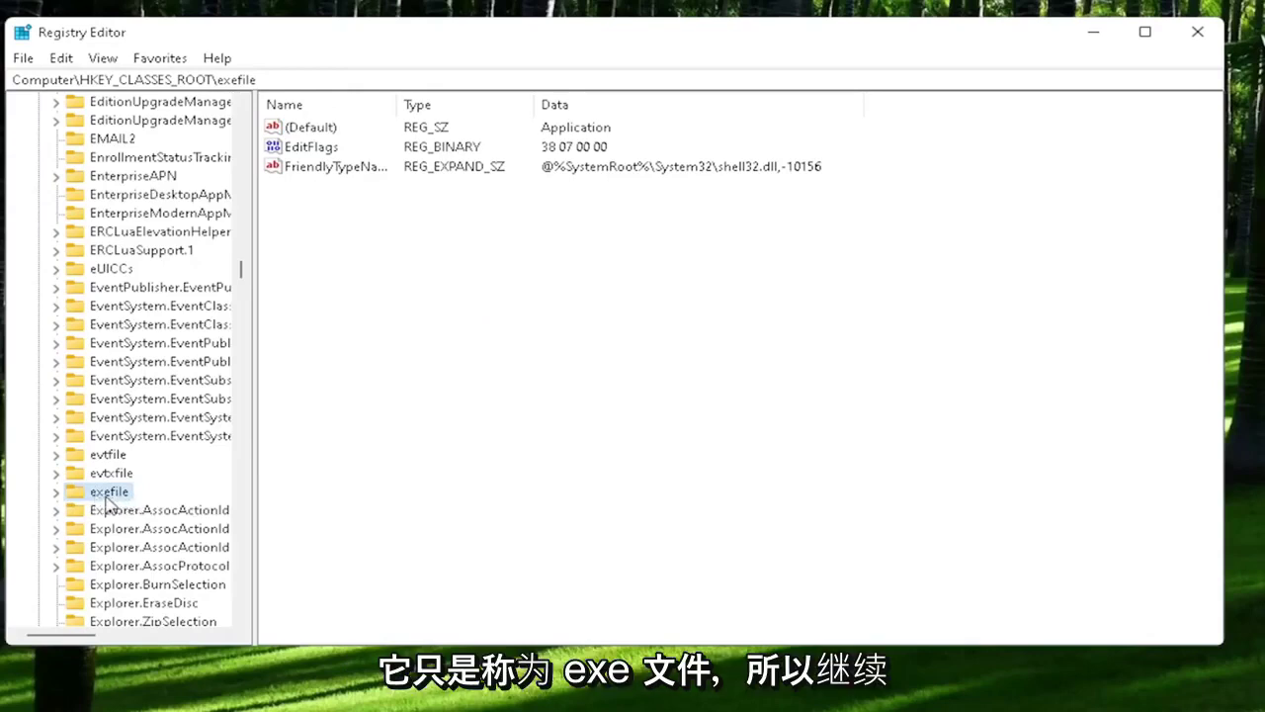
Expand exefile\shell, select open, and confirm its (Default) value with empty data.
double_click(107, 499)
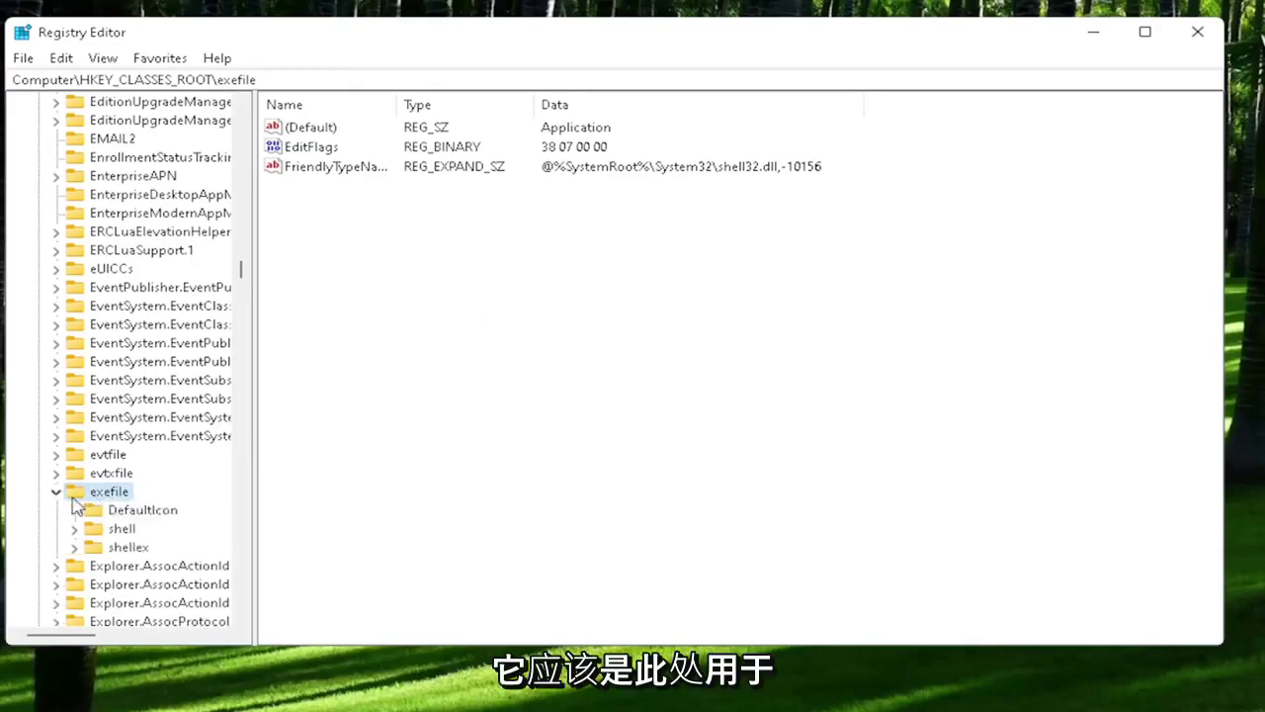
left_click(105, 534)
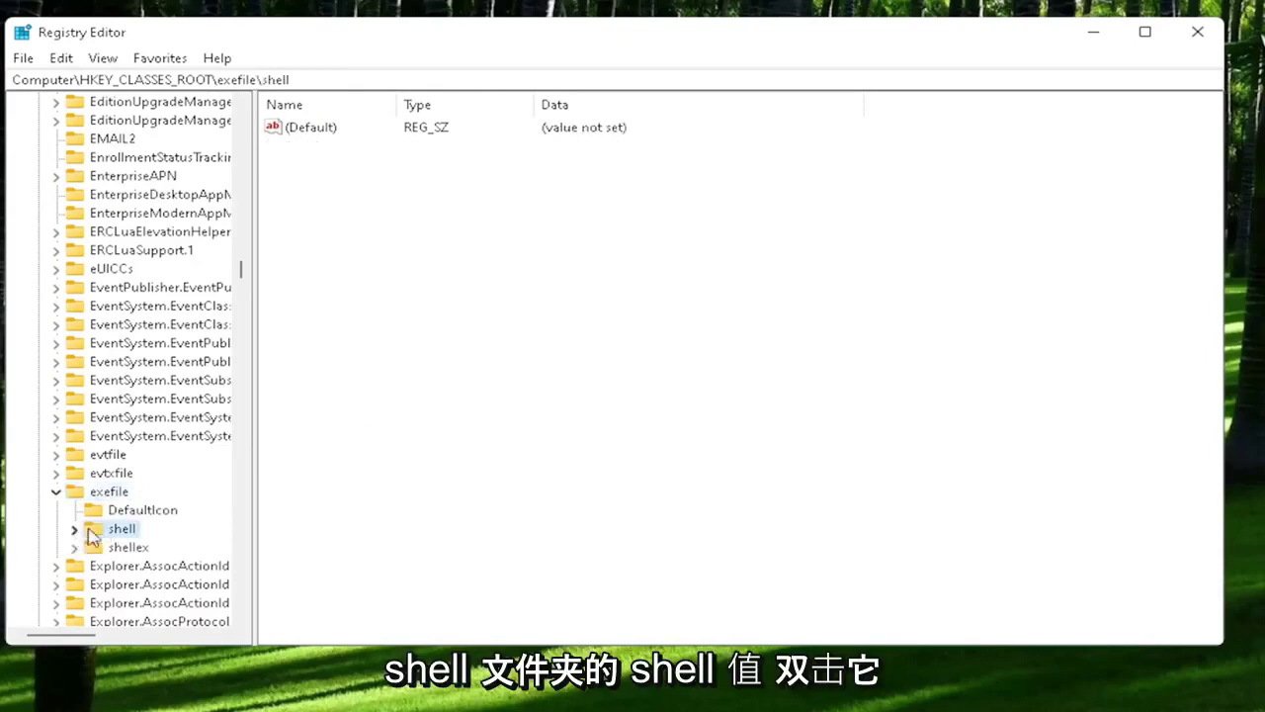
double_click(129, 536)
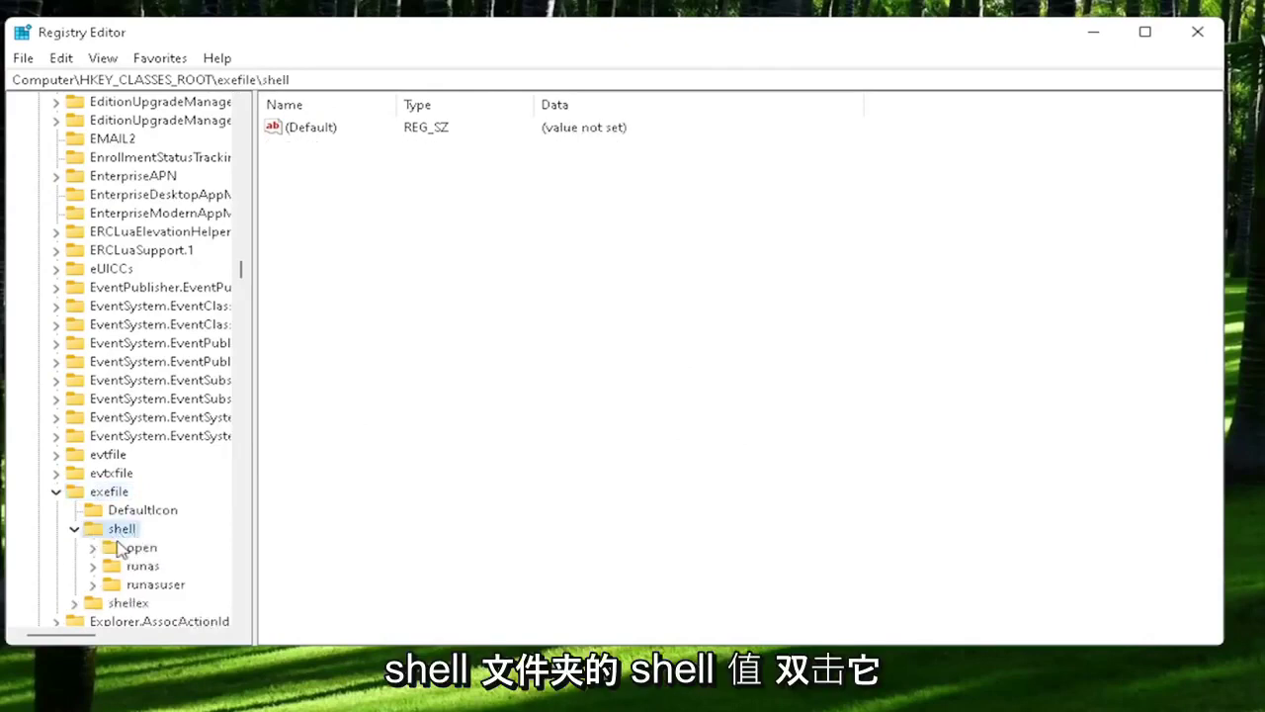
left_click(122, 552)
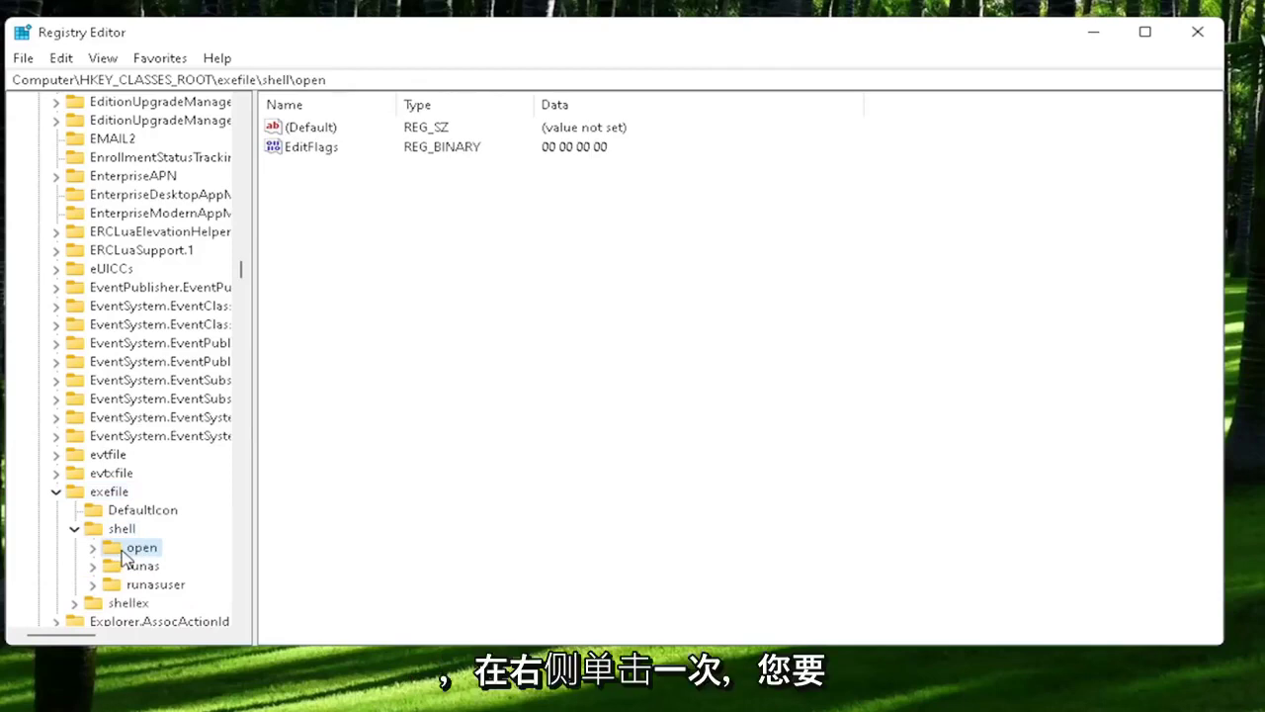
left_click(304, 131)
double_click(305, 131)
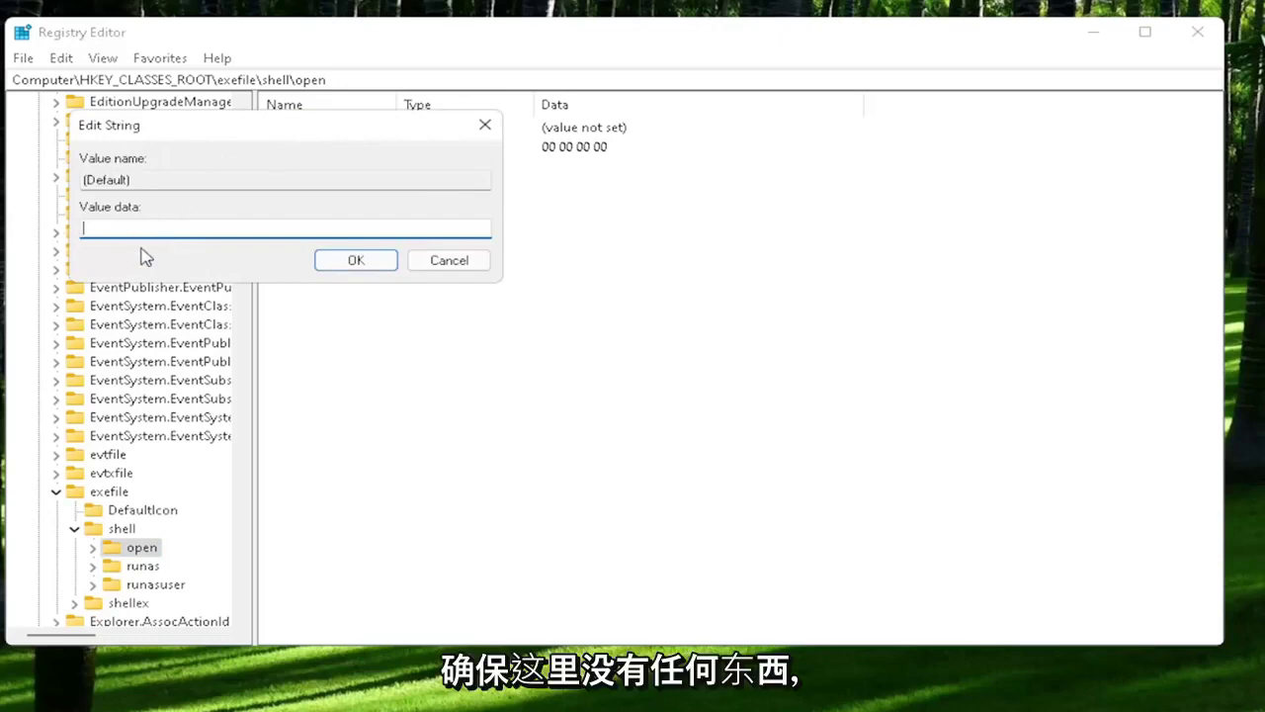
left_click(383, 264)
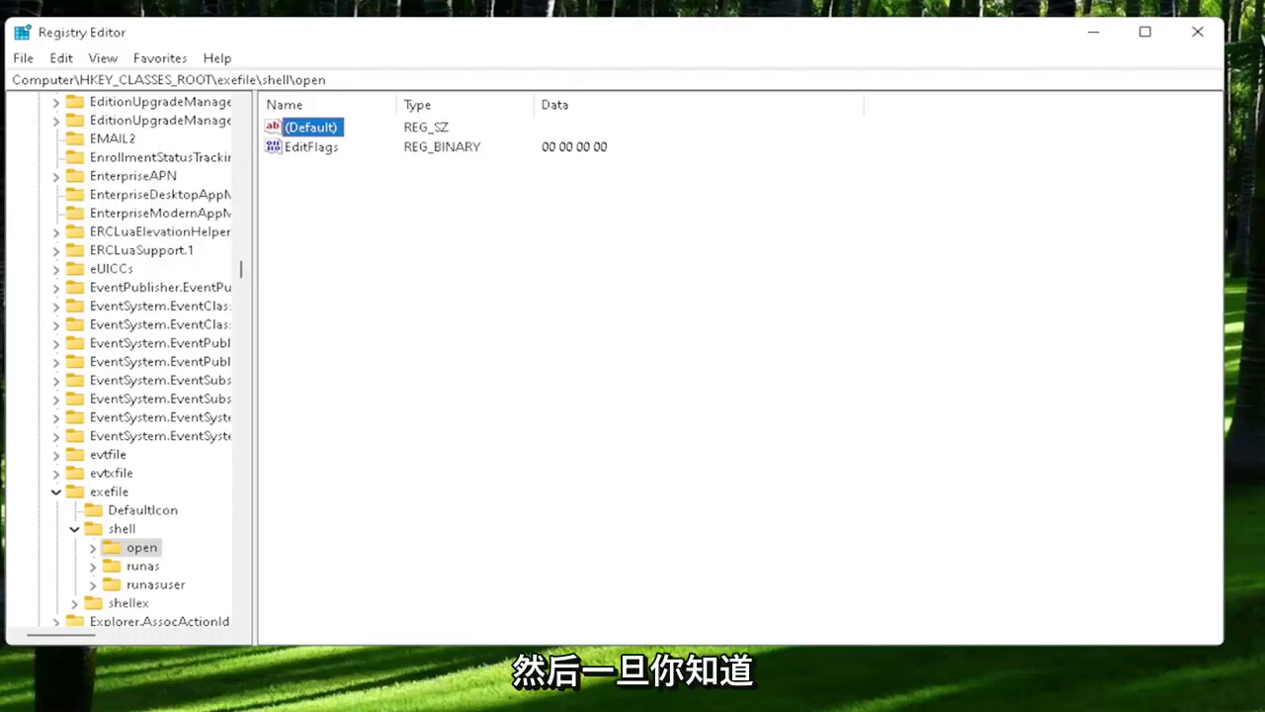
Collapse the shell and exefile keys in the tree.
left_click(75, 528)
left_click(54, 491)
left_click_drag(241, 269, 243, 105)
Collapse the registry tree, close Registry Editor, and open the Start button's quick-link menu.
left_click(75, 129)
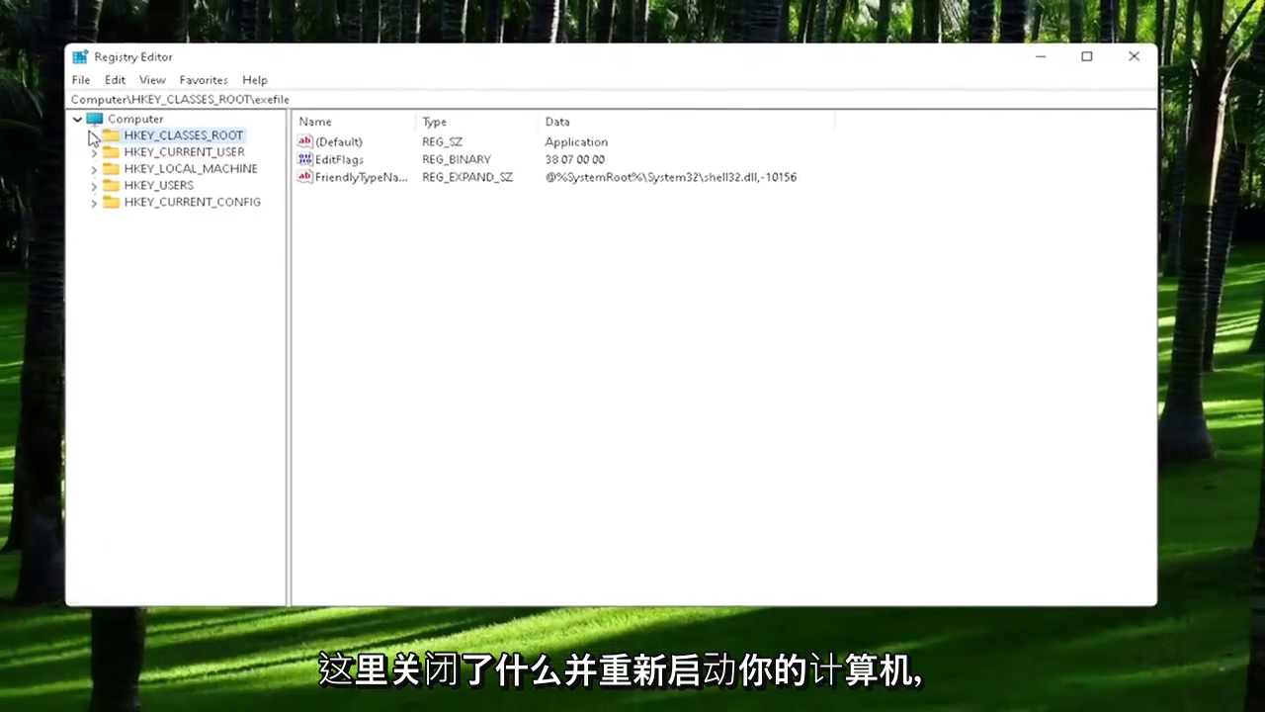
left_click(58, 112)
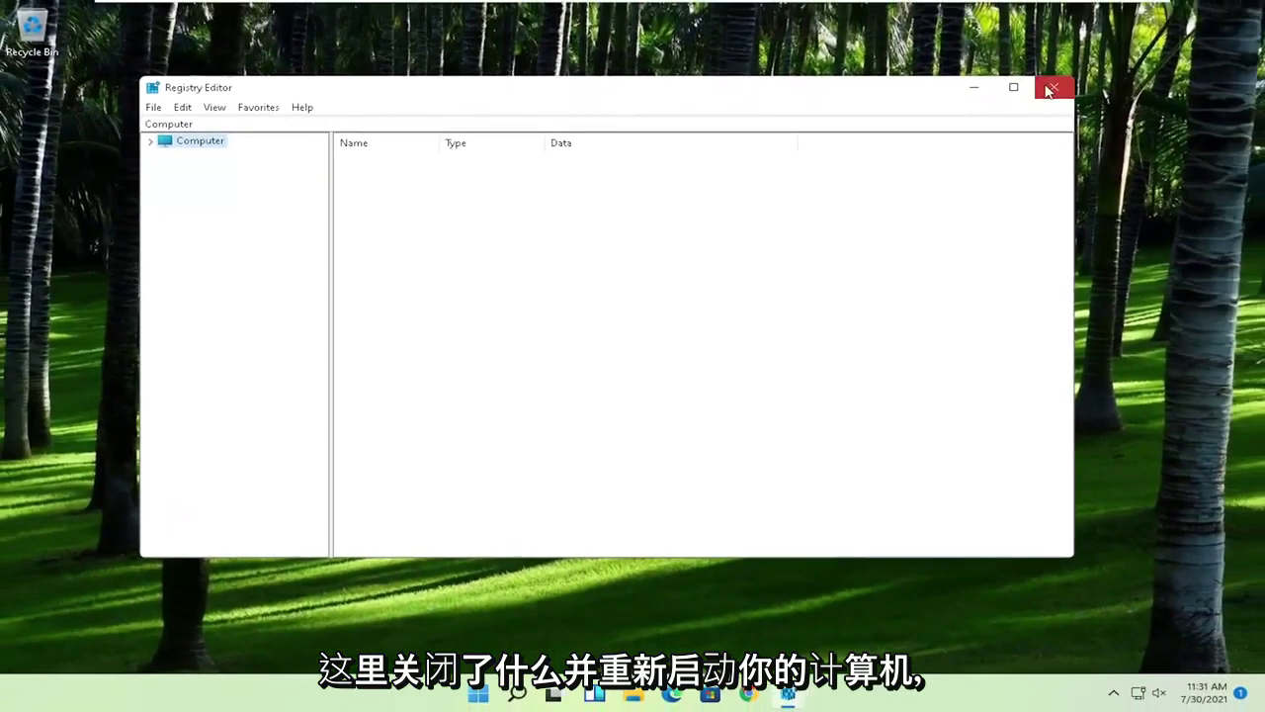
left_click(1067, 82)
right_click(475, 704)
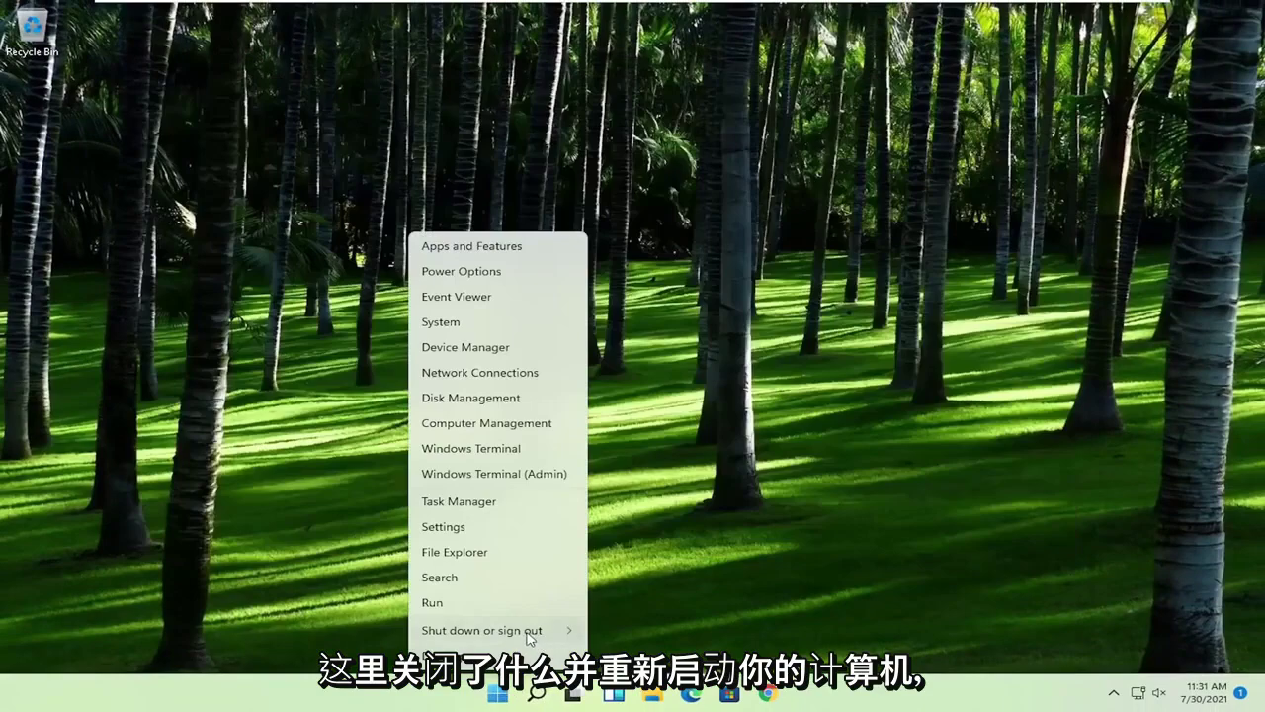